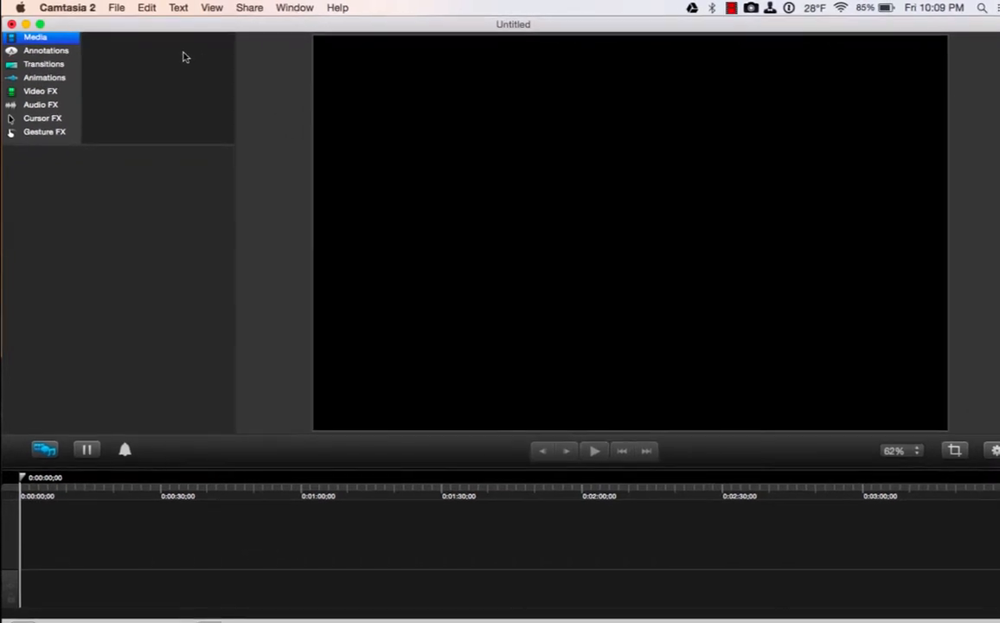
Import the "Recording Screen with Camtasia" video from the Desktop into the project's media.
click(124, 8)
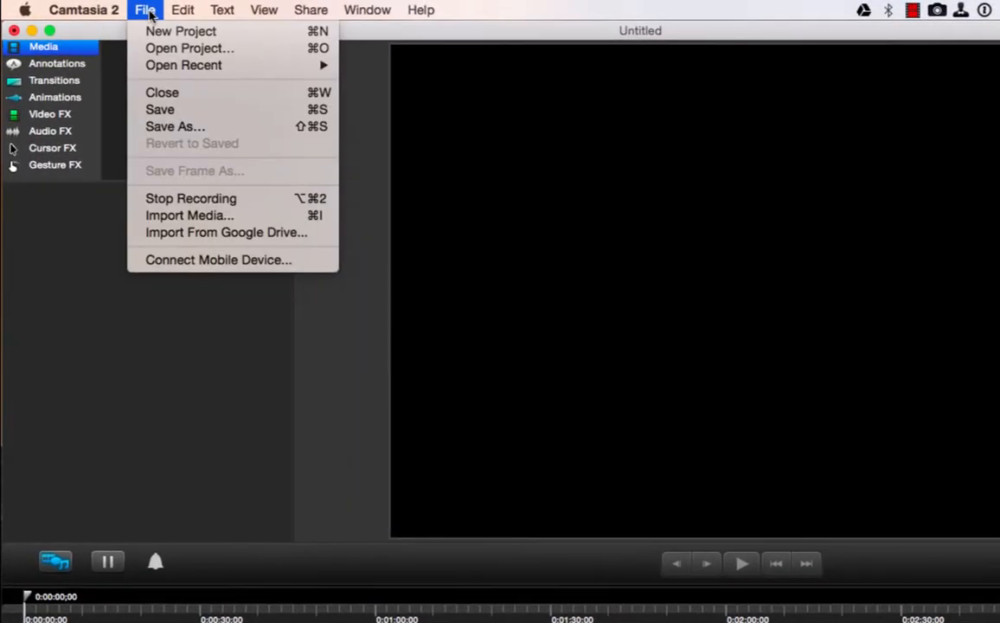
click(205, 217)
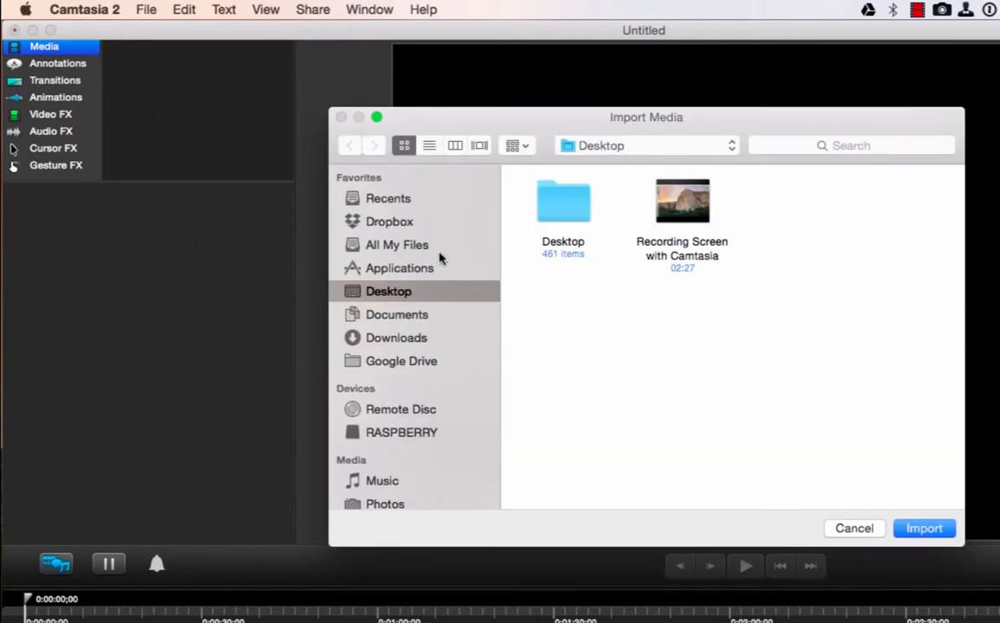
click(688, 220)
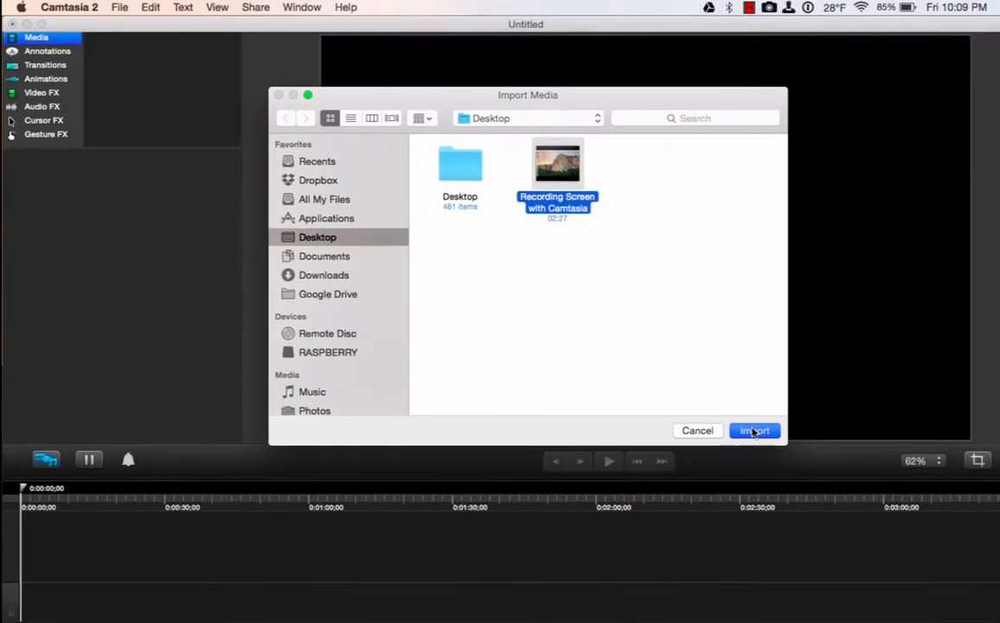
click(908, 519)
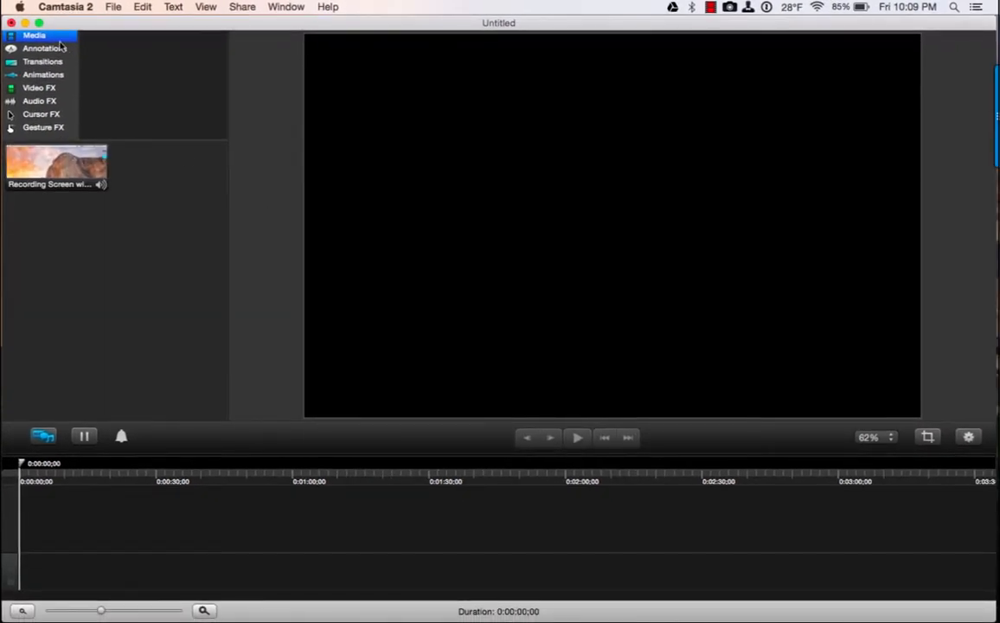
click(58, 50)
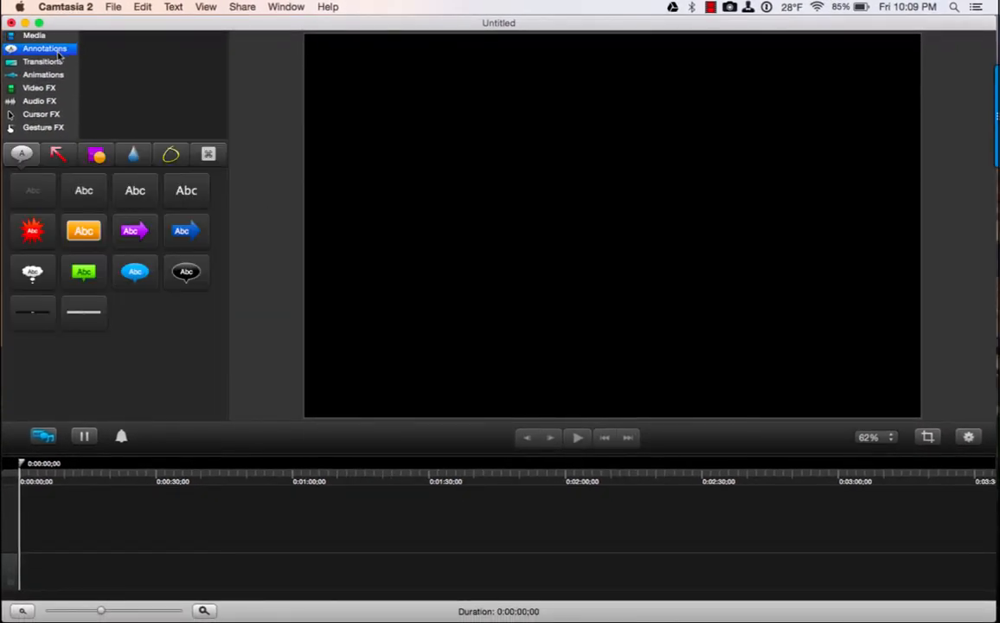
click(49, 62)
click(50, 74)
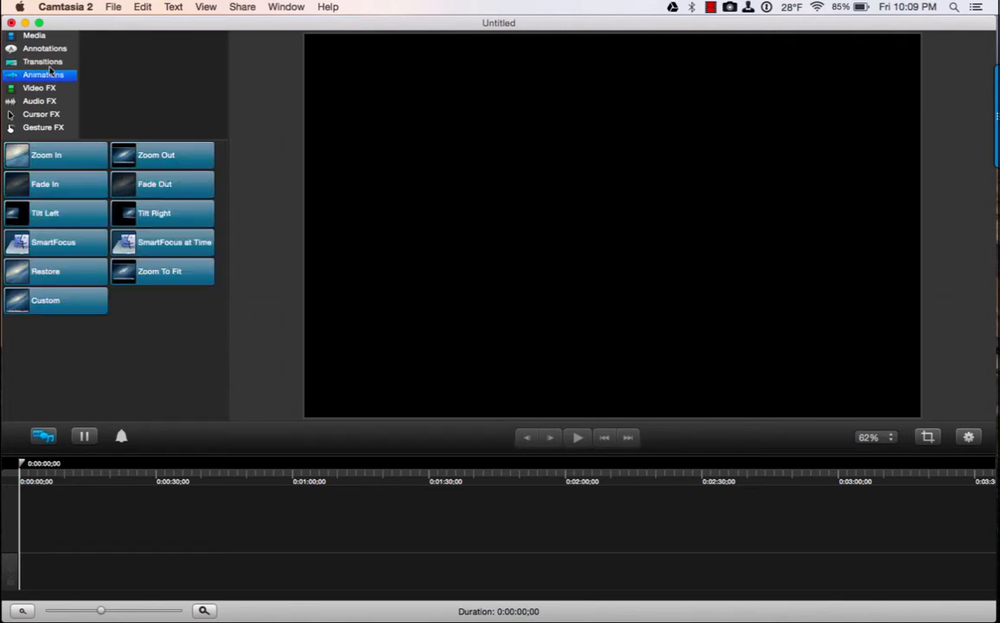
Place the imported "Recording Screen with Camtasia" clip on the timeline's lower track, starting at 0:00:00;00.
click(35, 36)
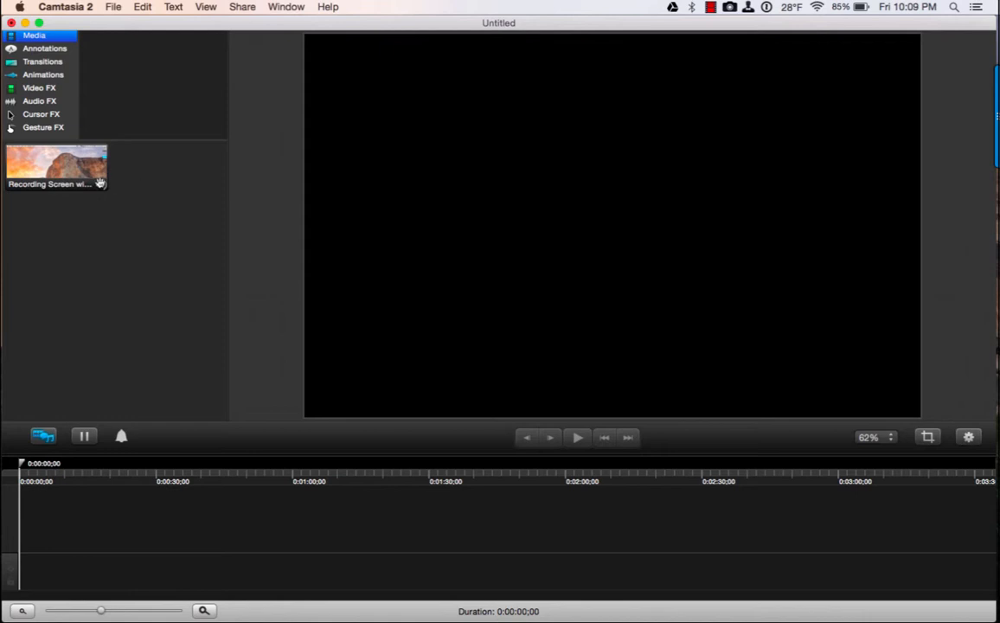
click(68, 189)
drag(68, 194, 62, 571)
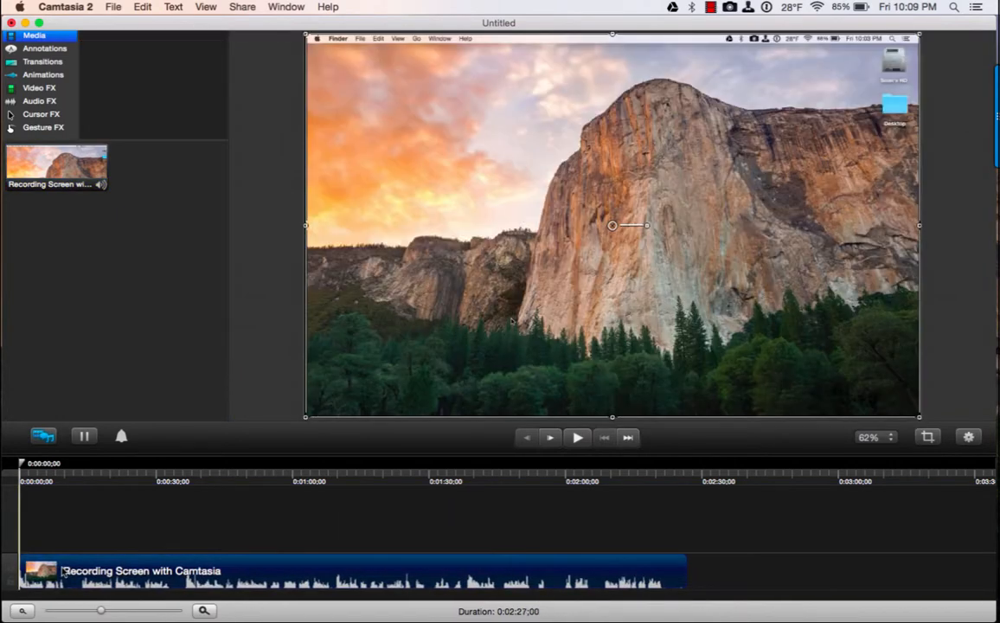
click(257, 391)
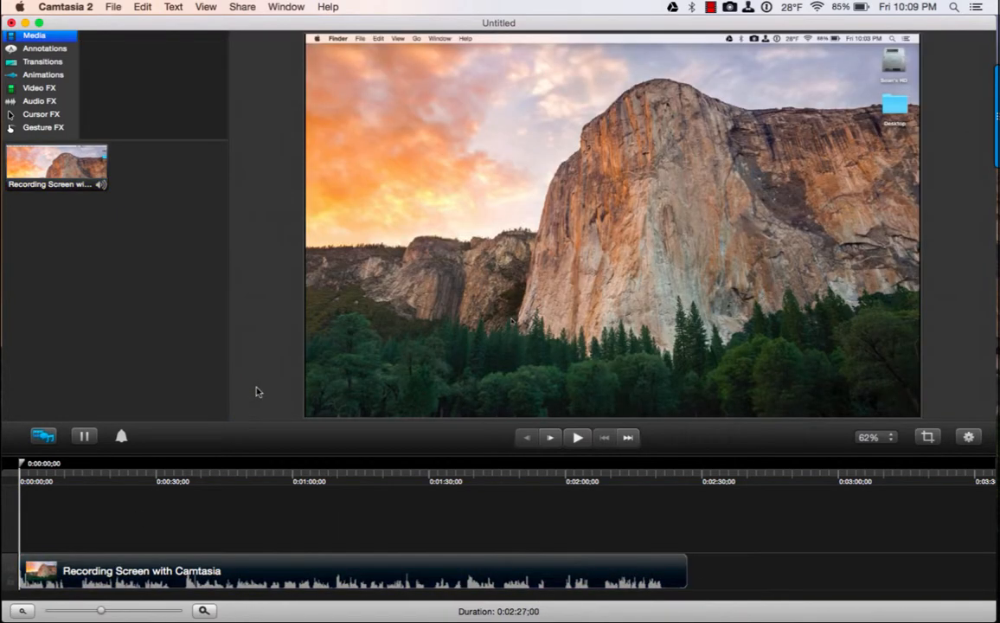
click(156, 576)
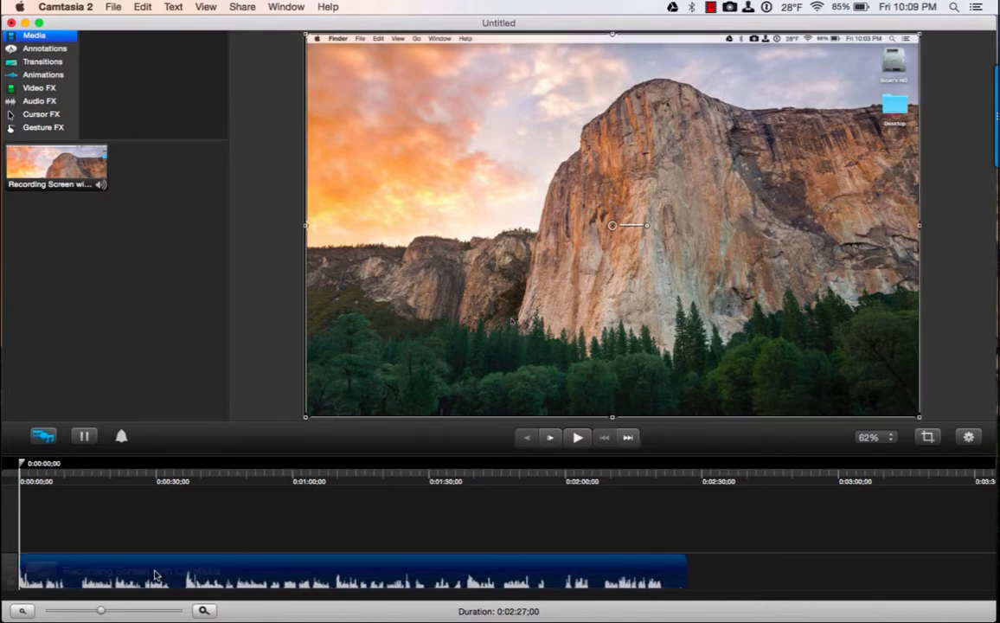
click(268, 411)
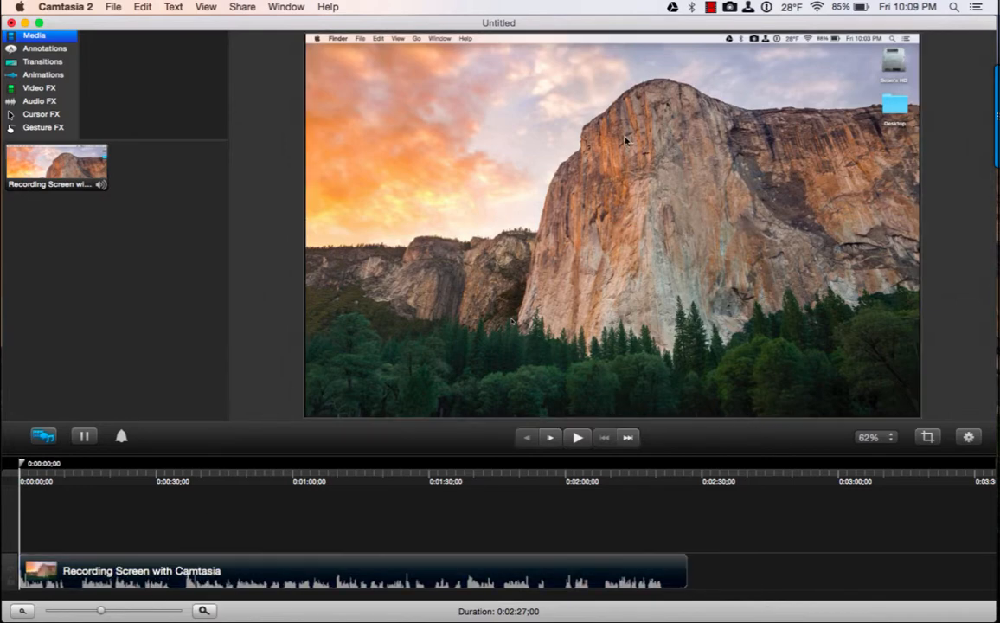
drag(657, 27, 529, 32)
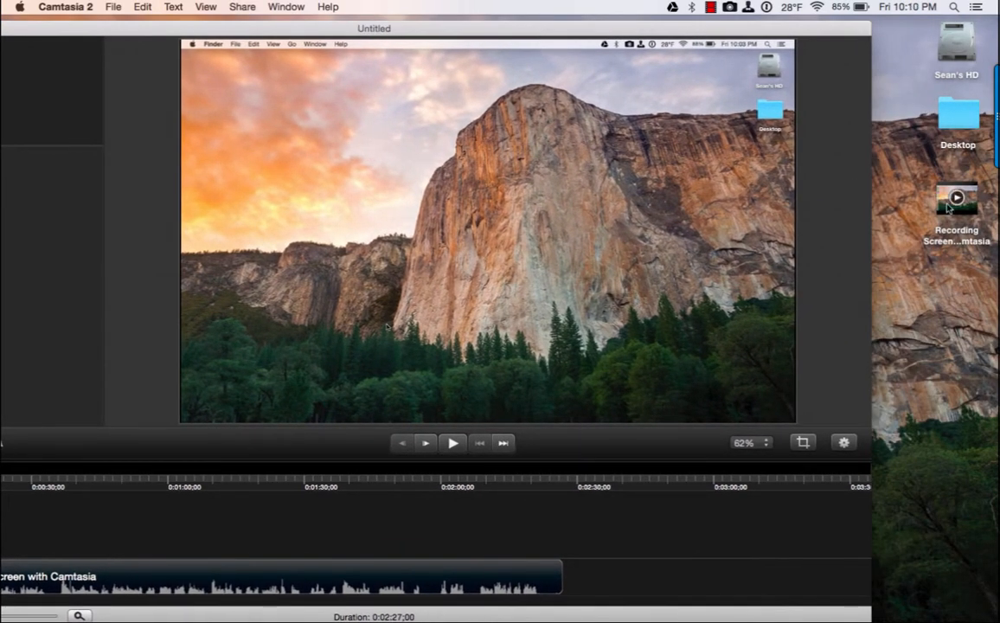
drag(956, 199, 874, 217)
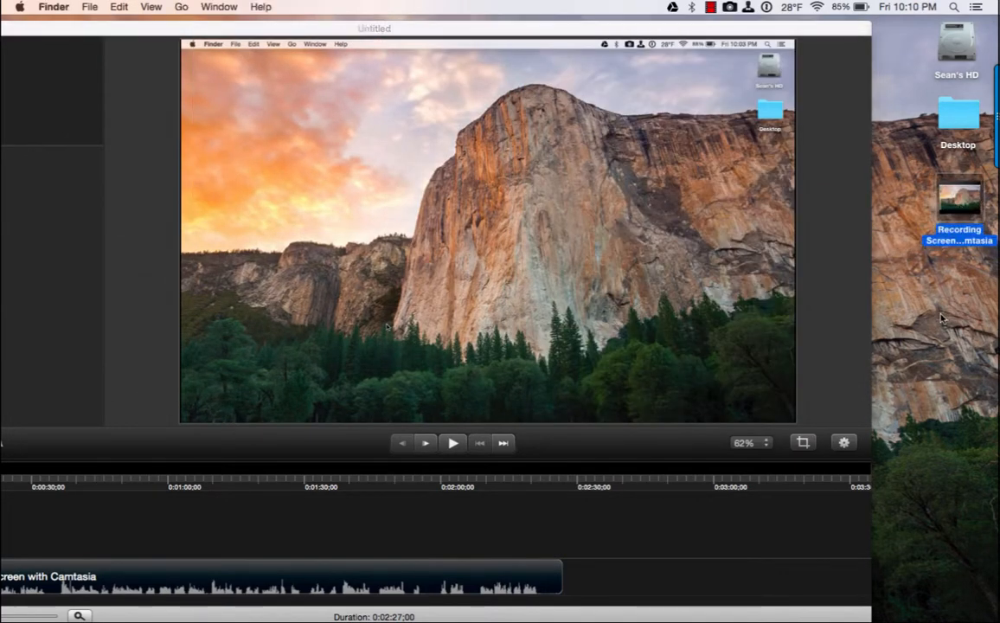
drag(636, 32, 755, 25)
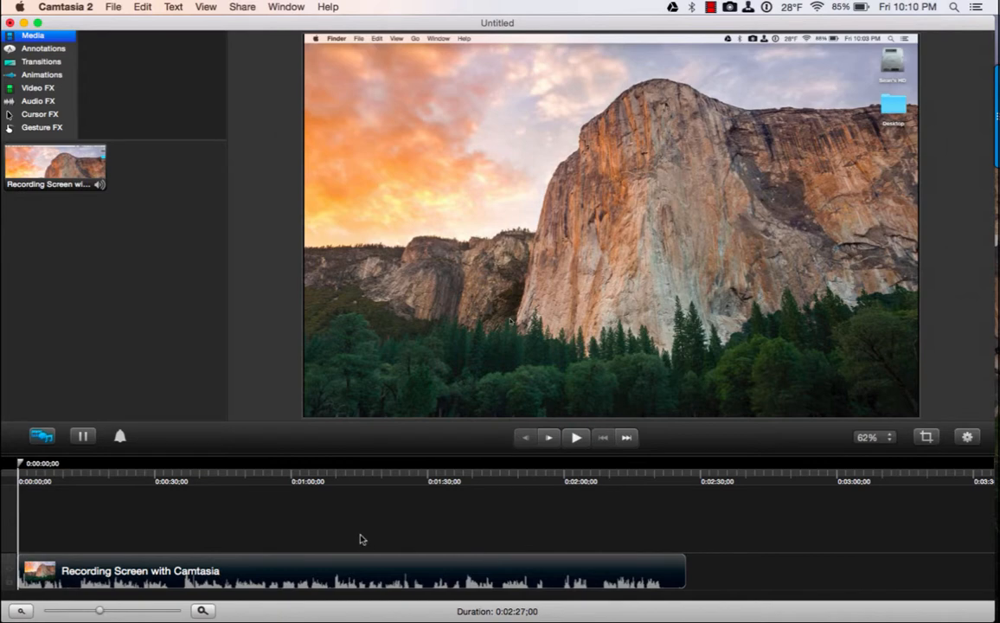
Trim the end of the "Recording Screen with Camtasia" clip by about 5 seconds to a duration of about 0:02:22;06.
click(80, 566)
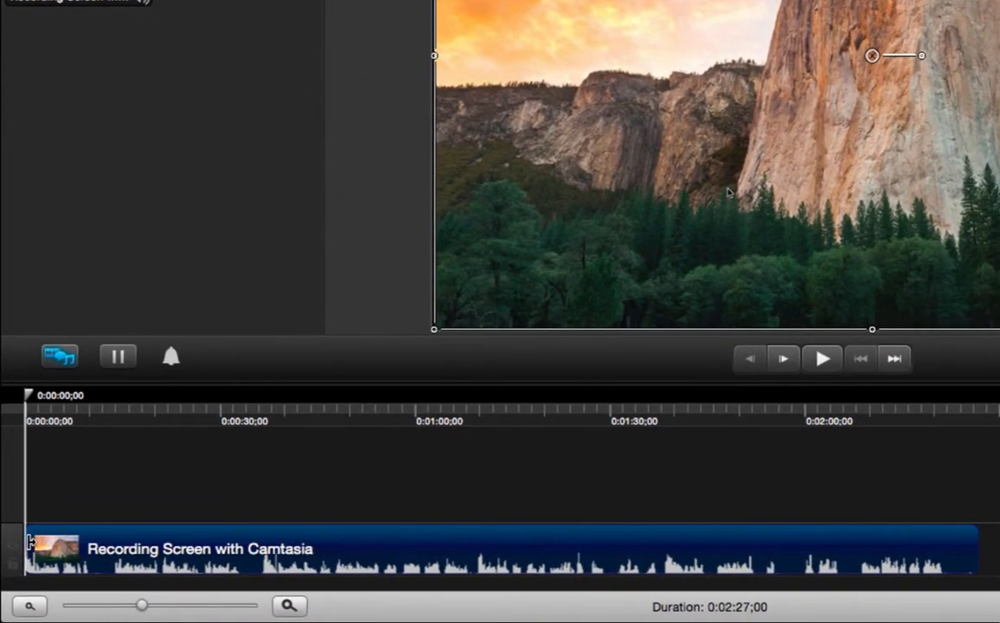
click(26, 549)
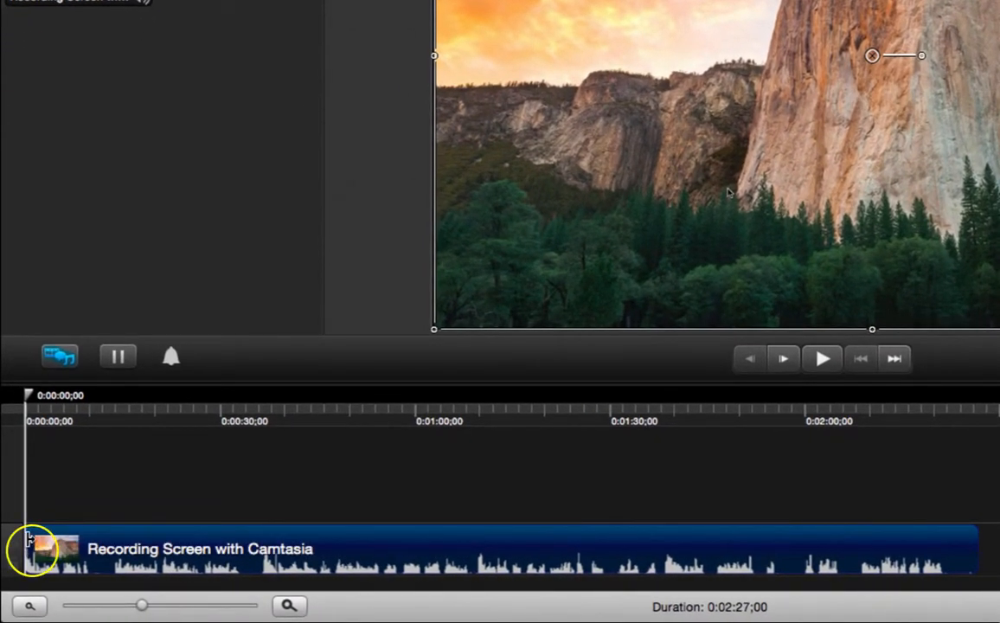
mouse_move(28, 541)
mouse_down()
mouse_move(156, 556)
mouse_move(26, 547)
mouse_up()
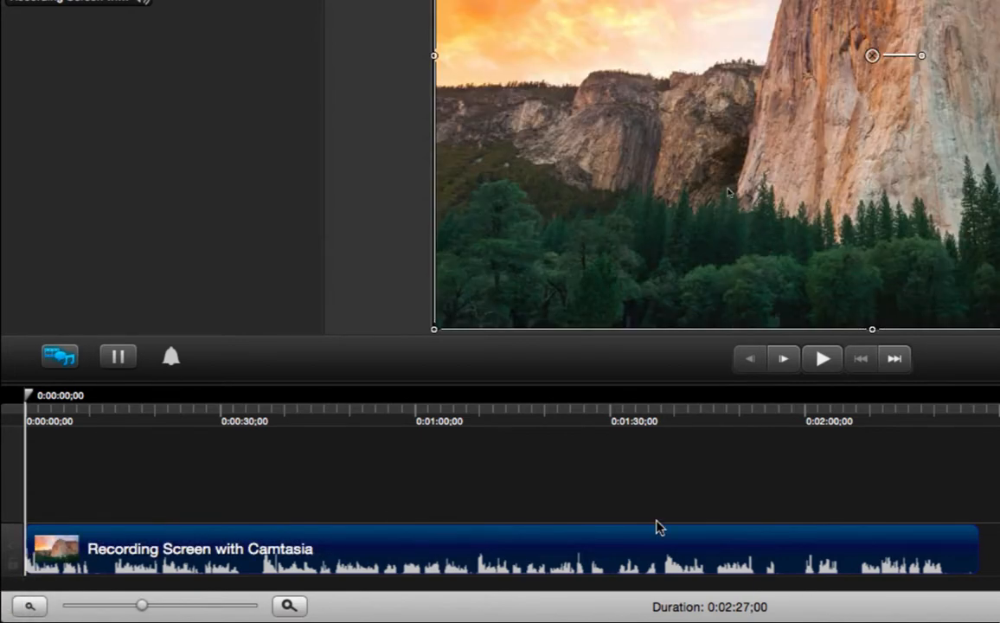
drag(974, 547, 940, 545)
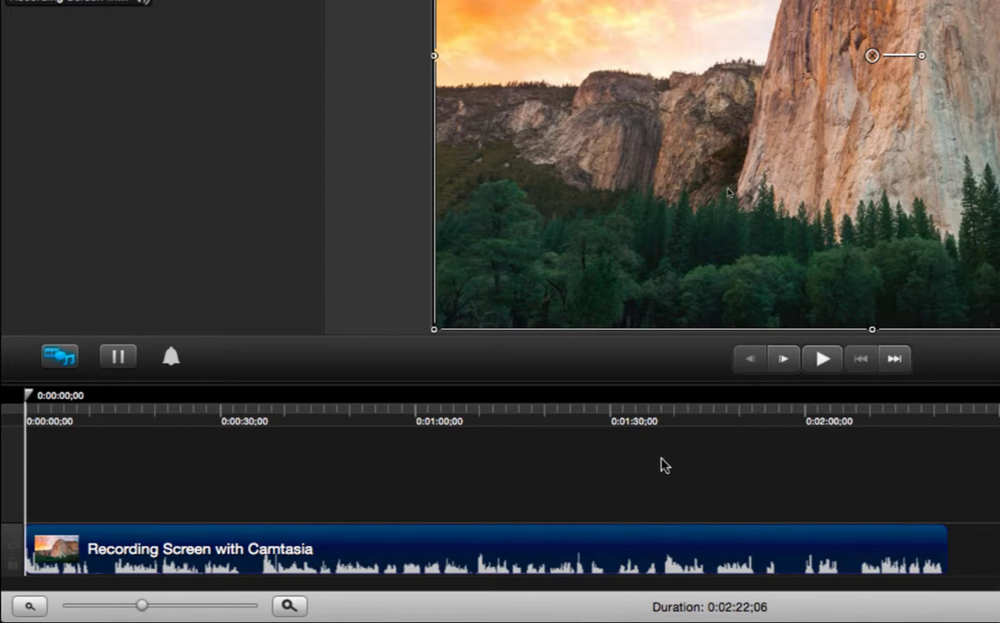
Split the recording clip at 0:00:34;29 on the timeline.
click(247, 419)
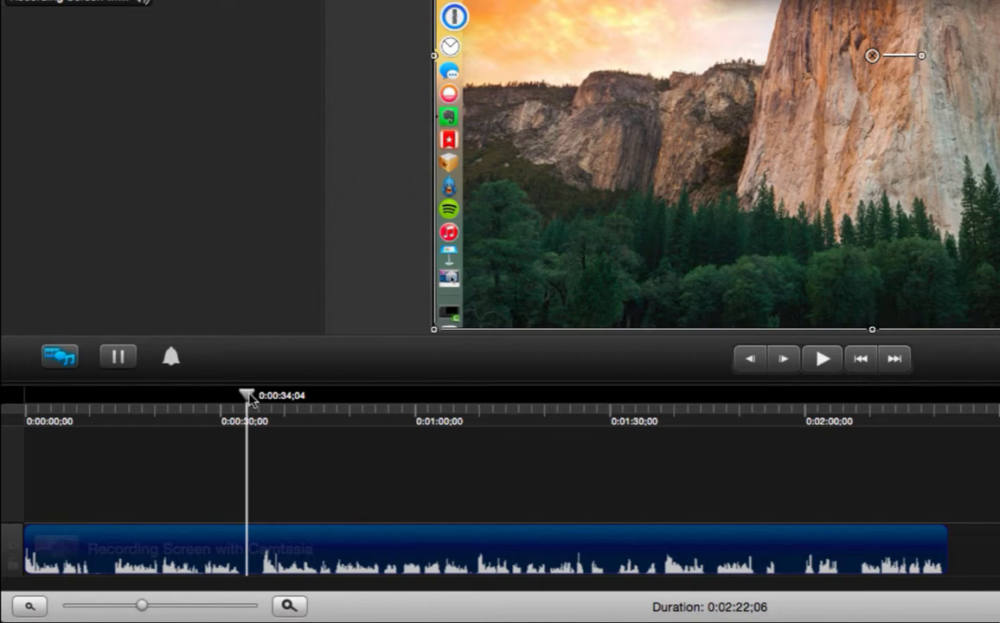
mouse_move(254, 385)
mouse_down()
mouse_move(185, 394)
mouse_move(188, 404)
mouse_move(256, 407)
mouse_up()
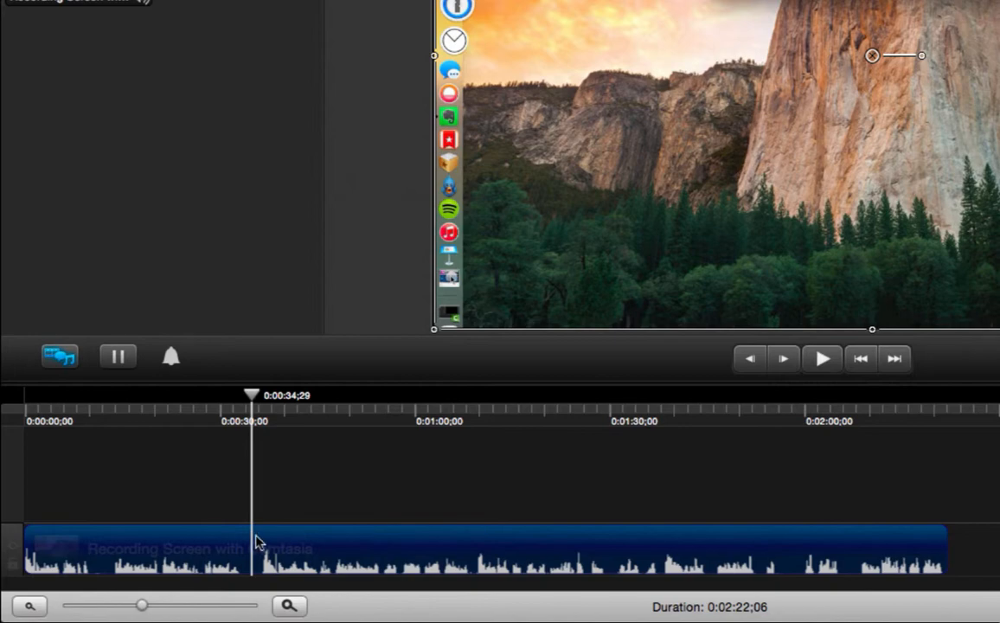
key(super+t)
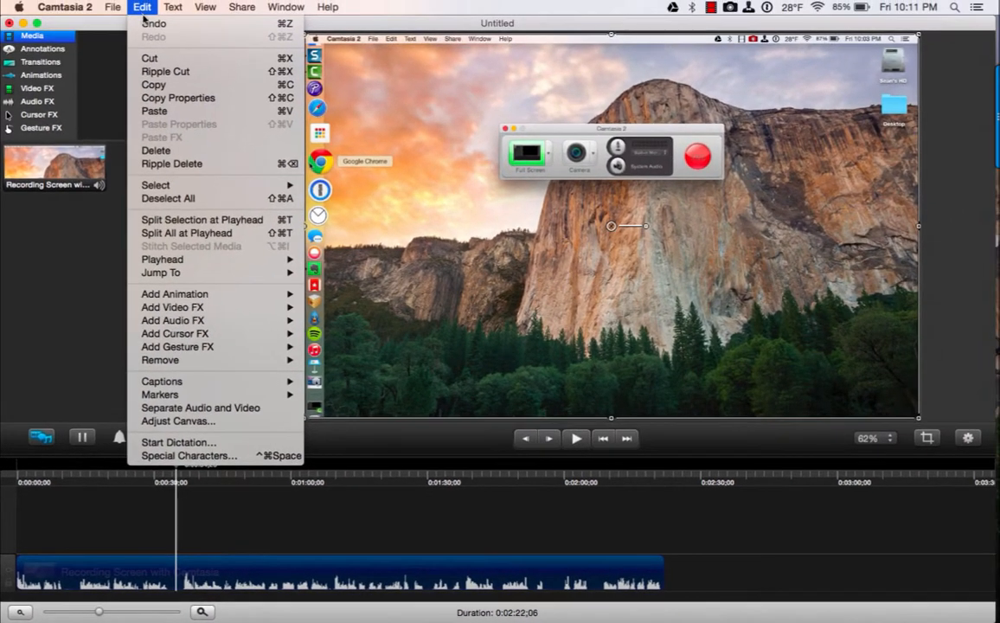
click(196, 223)
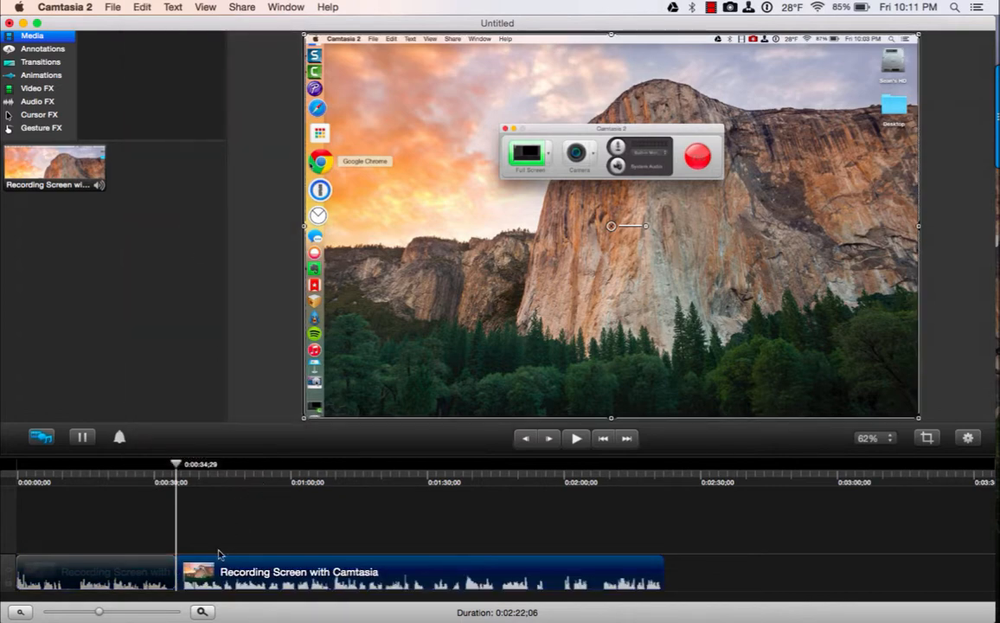
drag(219, 555, 221, 579)
Split the second segment at 0:01:08;27 and shift the last segment about 11 seconds further along the timeline.
drag(177, 464, 335, 466)
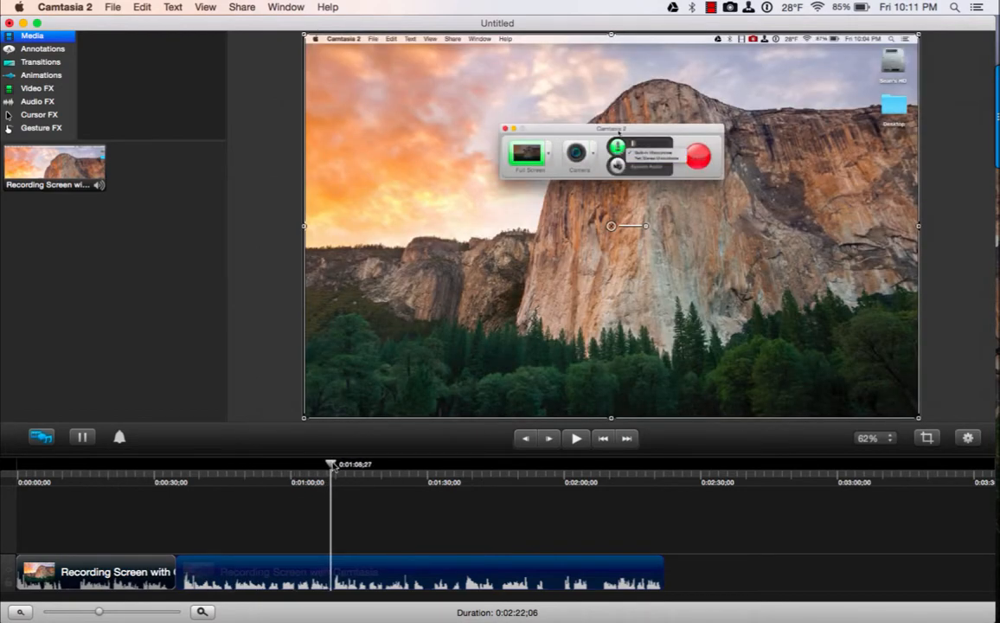
key(super+t)
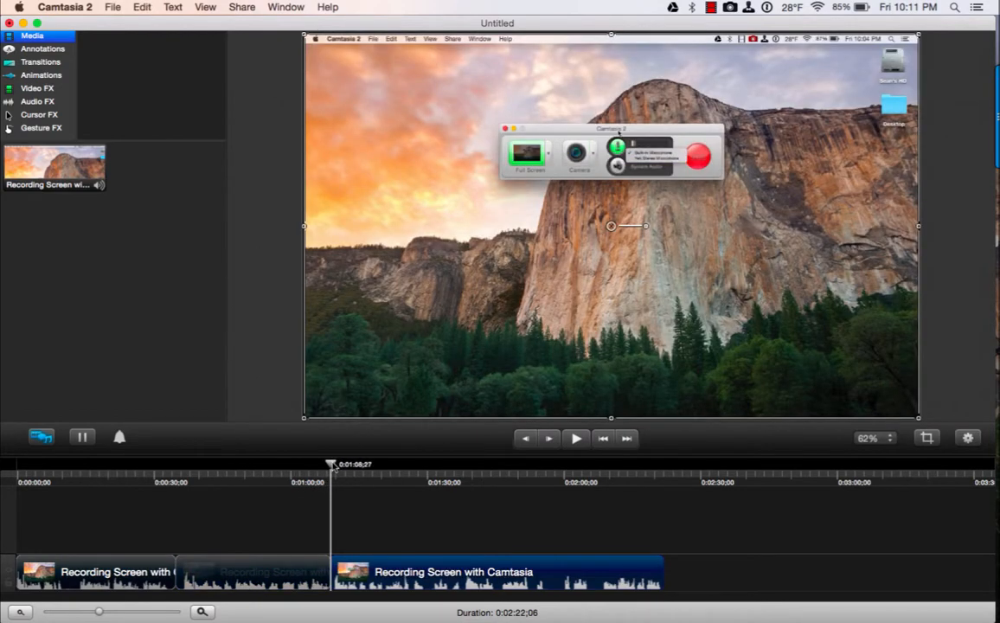
drag(346, 570, 392, 571)
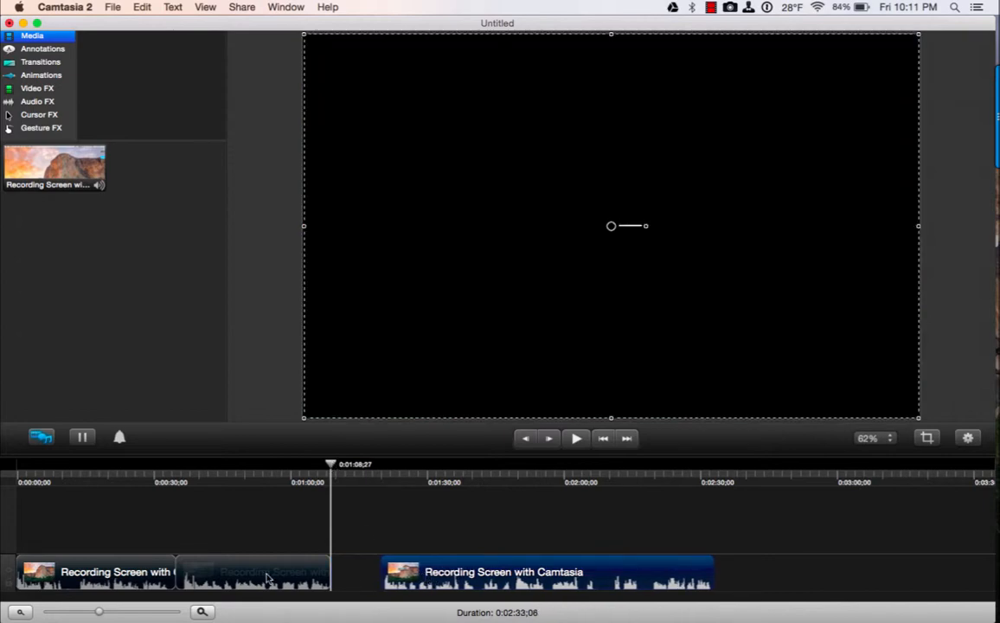
Delete the middle segment and move the last segment back against the first one to close the gap.
click(253, 580)
drag(252, 580, 277, 579)
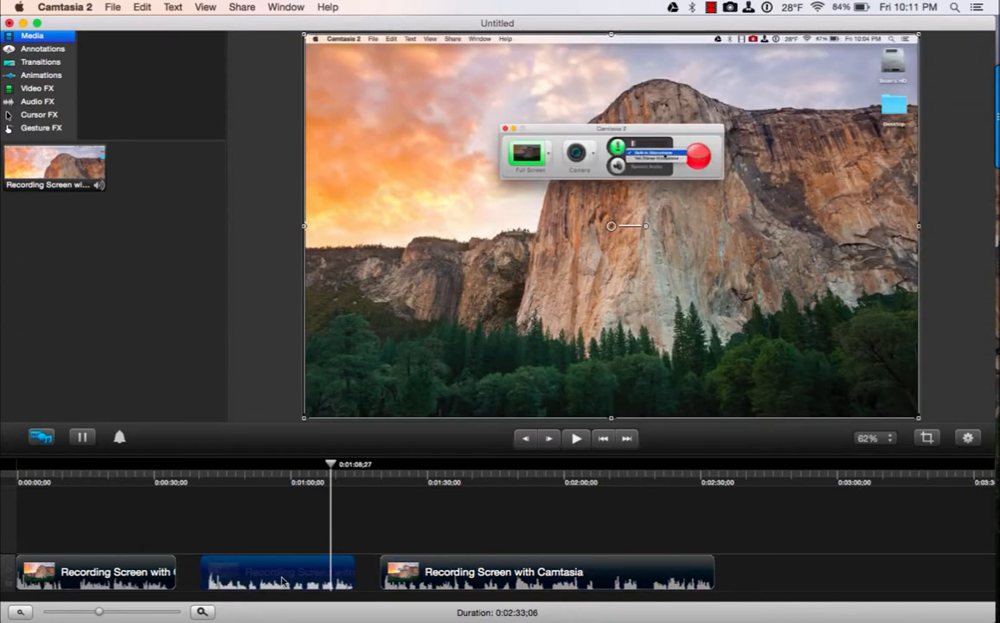
key(Delete)
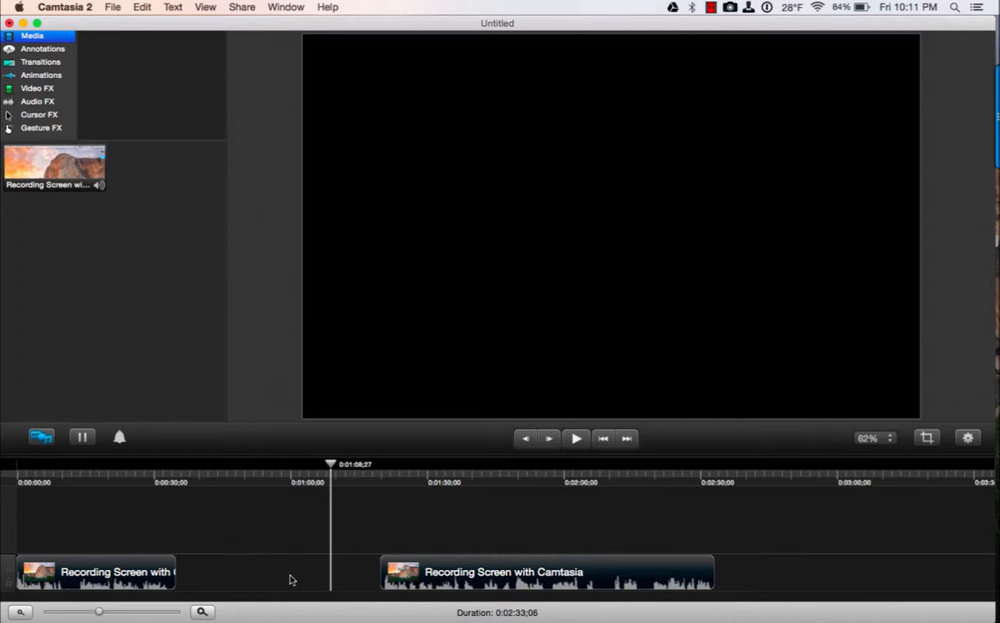
click(416, 581)
drag(416, 581, 220, 585)
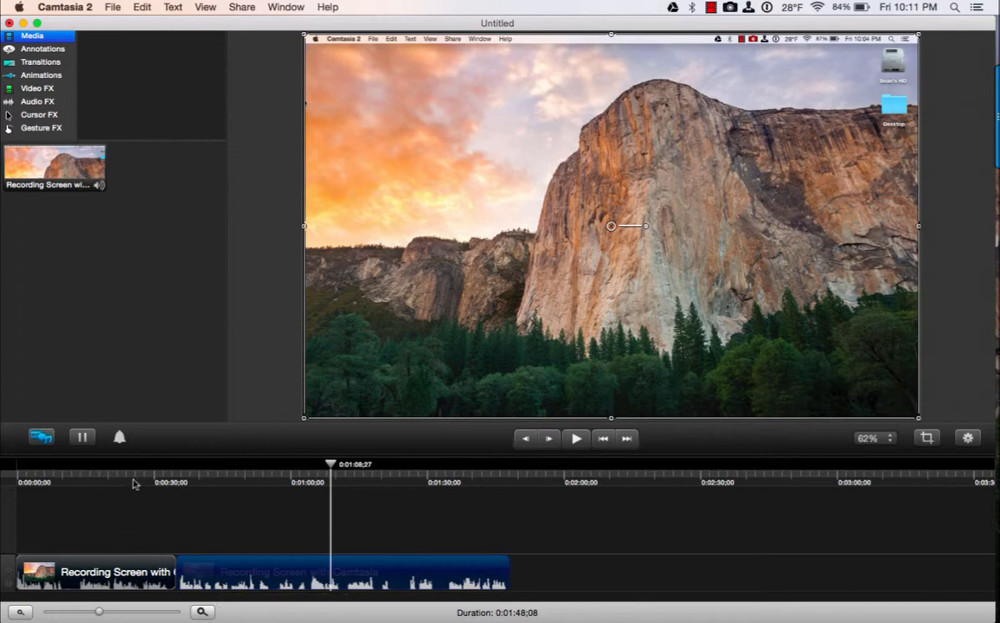
Split the second clip on the timeline at 0:01:04;09 and again at 0:01:11;07.
drag(98, 613, 117, 612)
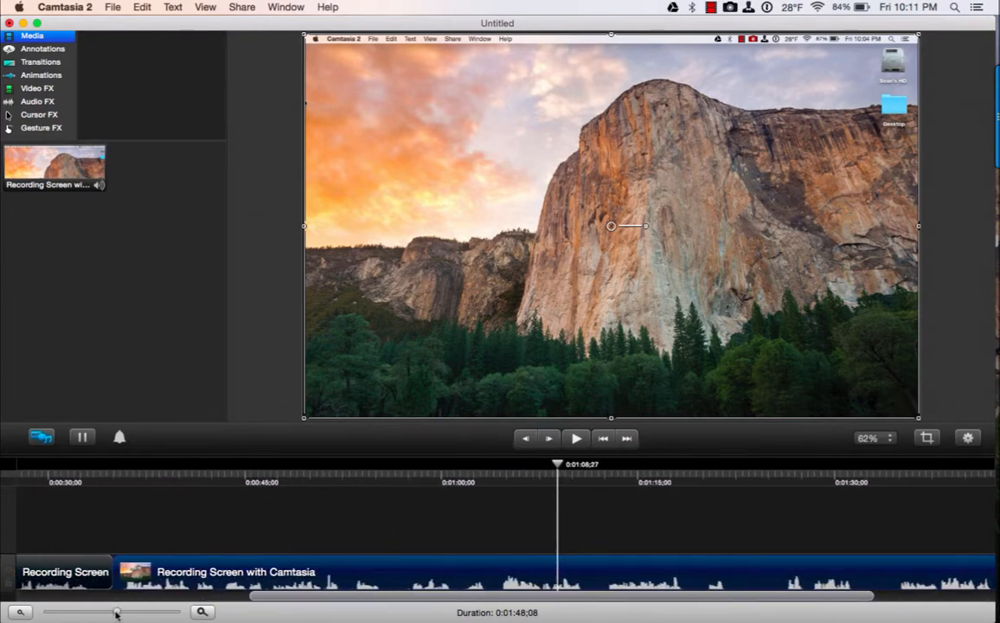
drag(561, 469, 500, 474)
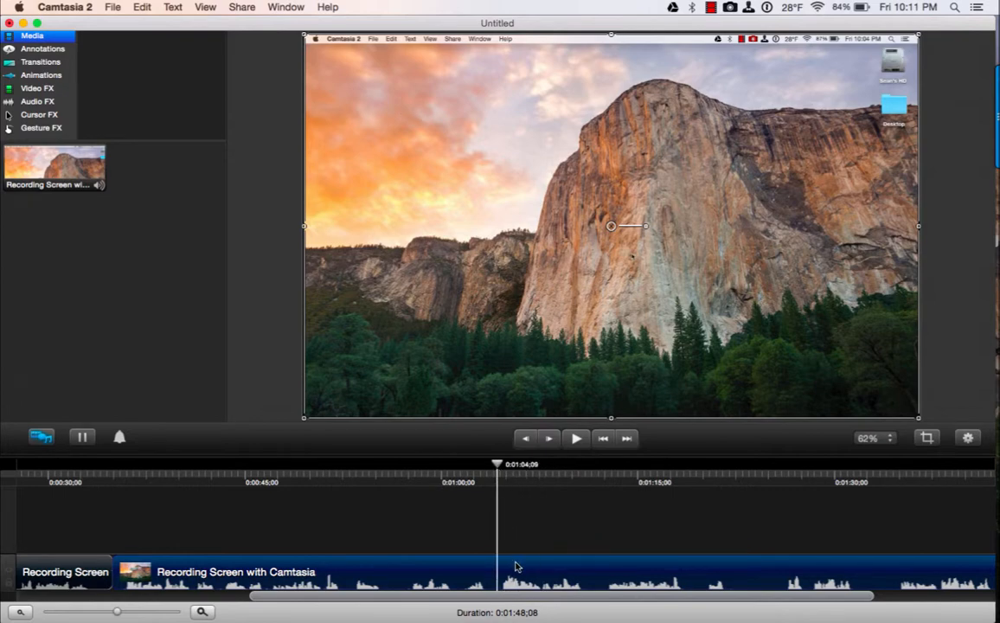
key(super+t)
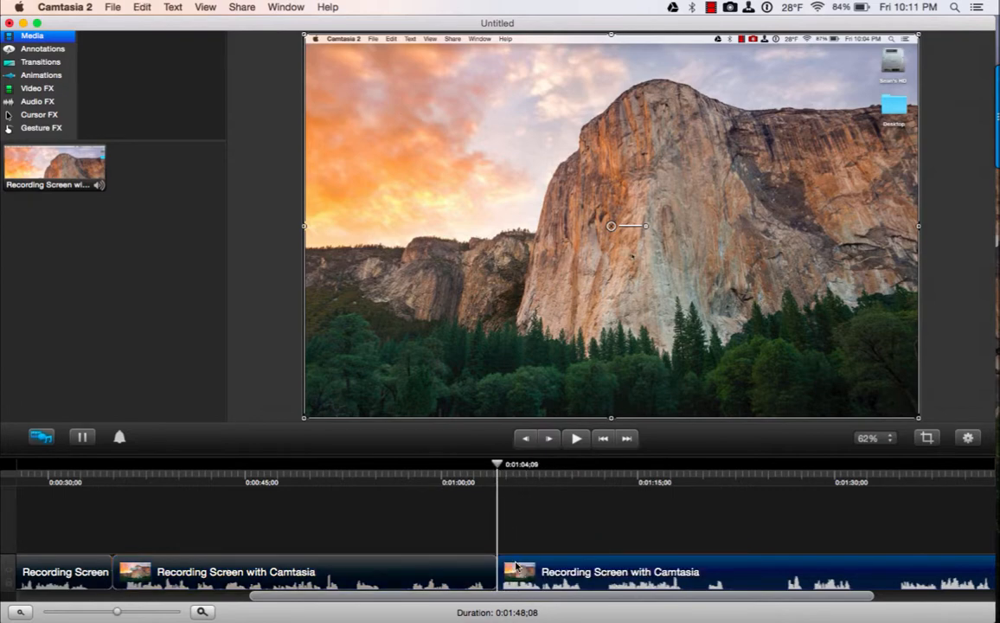
drag(499, 469, 589, 475)
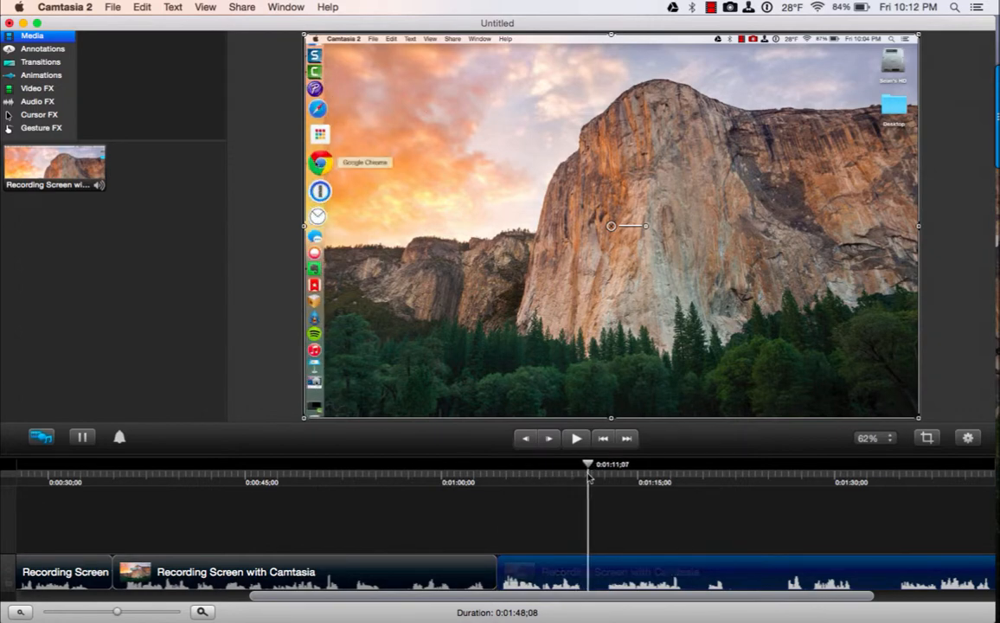
key(super+t)
Delete the short segment between the two new cuts and move the following clip against the preceding one.
click(554, 573)
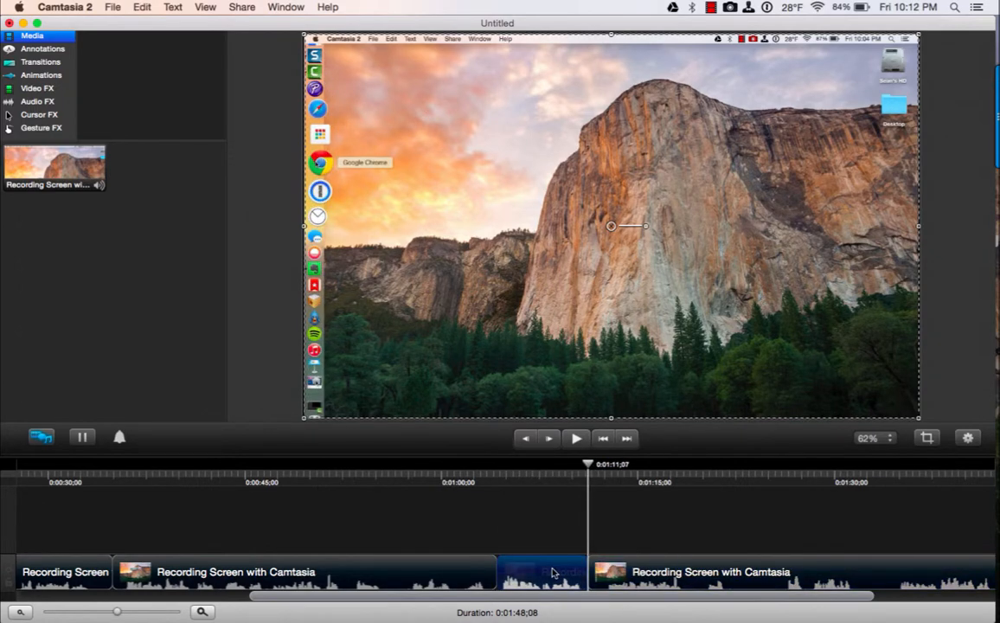
key(Delete)
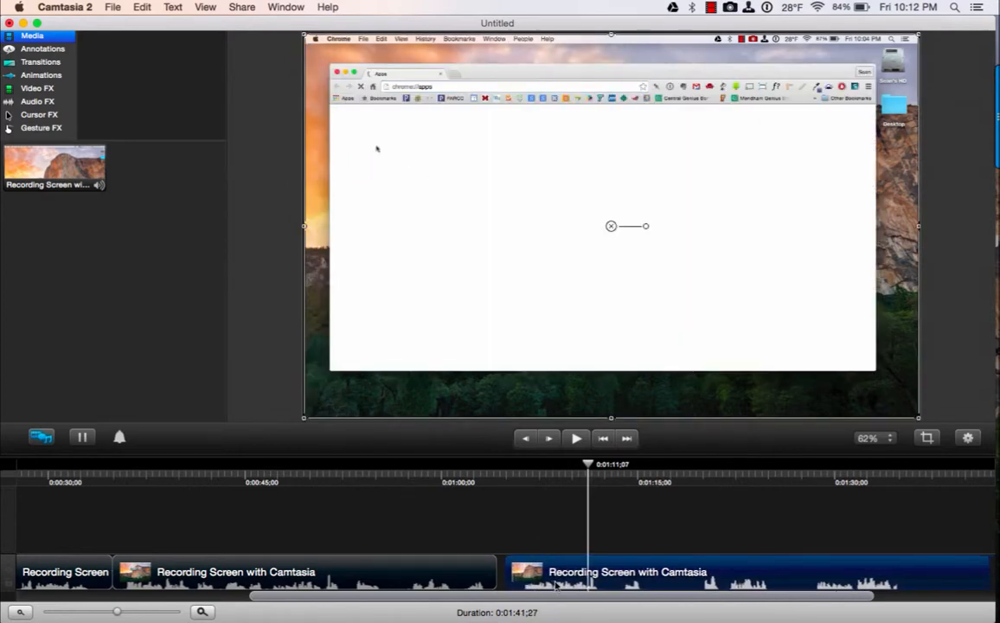
drag(557, 585, 545, 584)
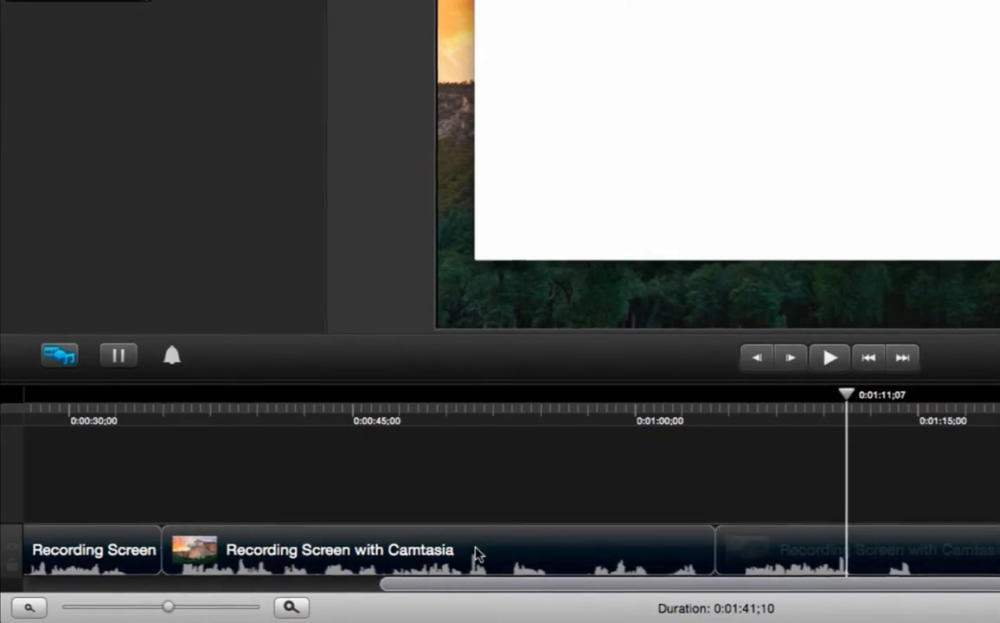
Separate the video and audio of the second clip on the timeline.
right_click(477, 554)
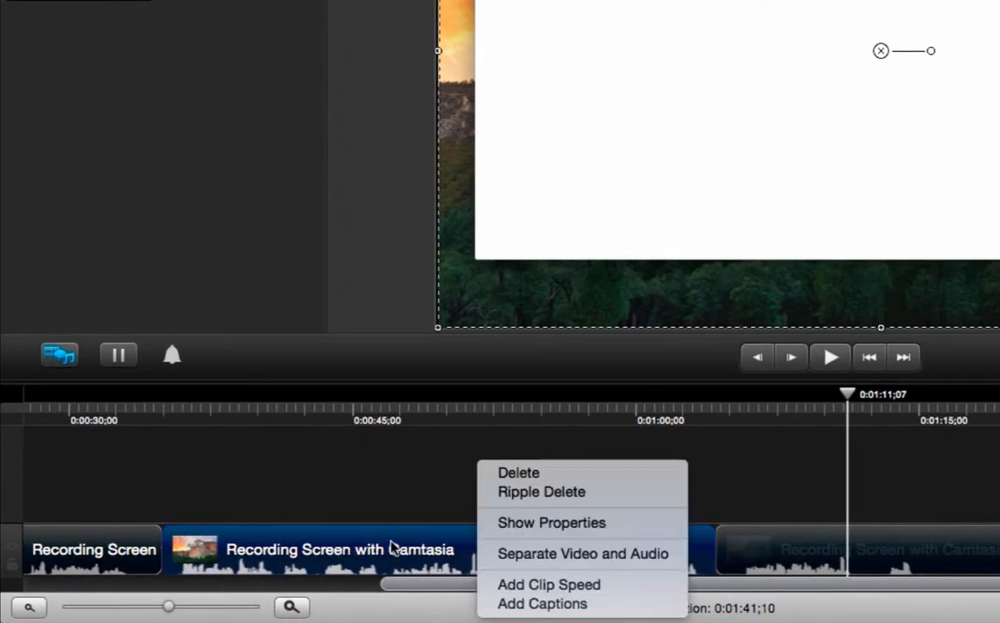
click(532, 554)
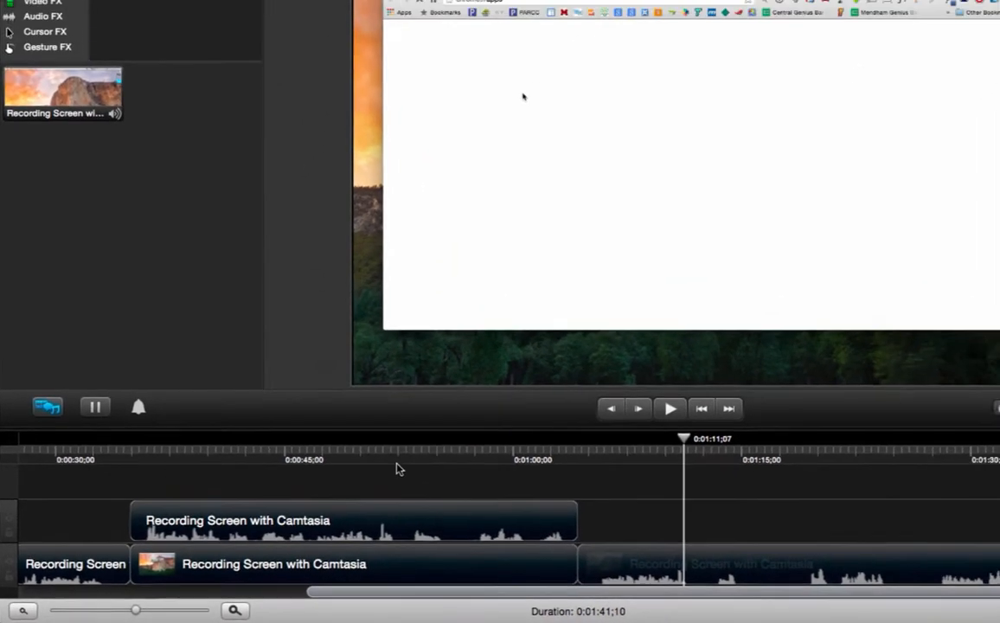
Split the separated audio clip at 0:00:53;02 and again at 0:00:57;04.
click(405, 522)
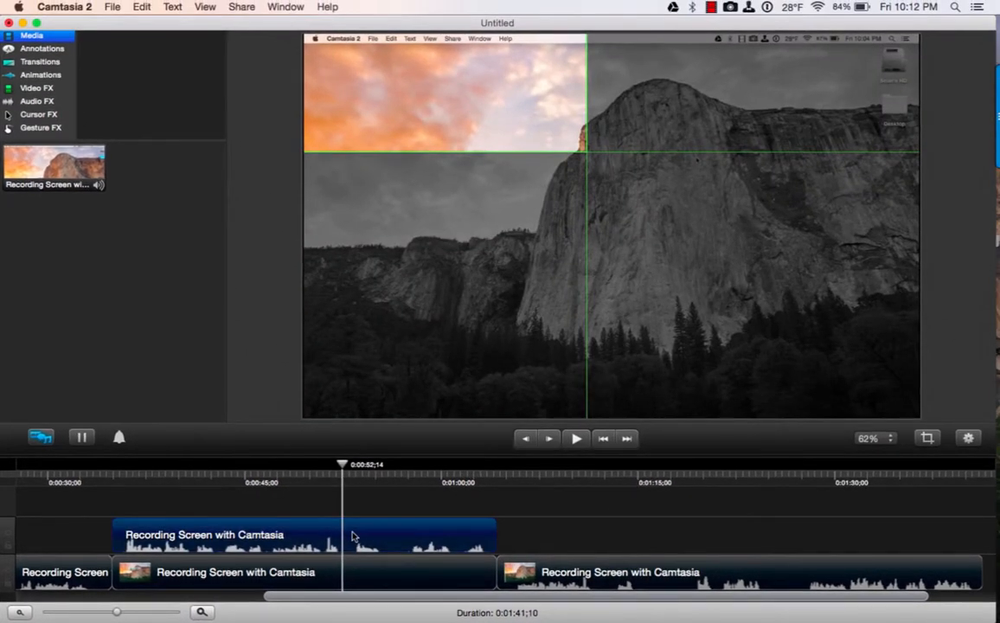
drag(343, 467, 352, 467)
key(super+t)
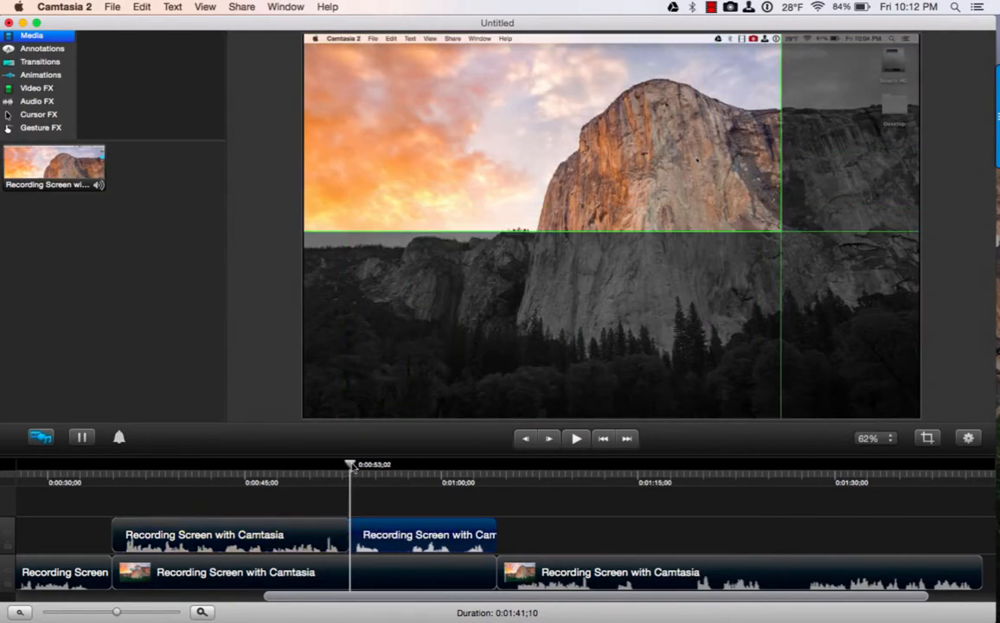
drag(353, 468, 408, 468)
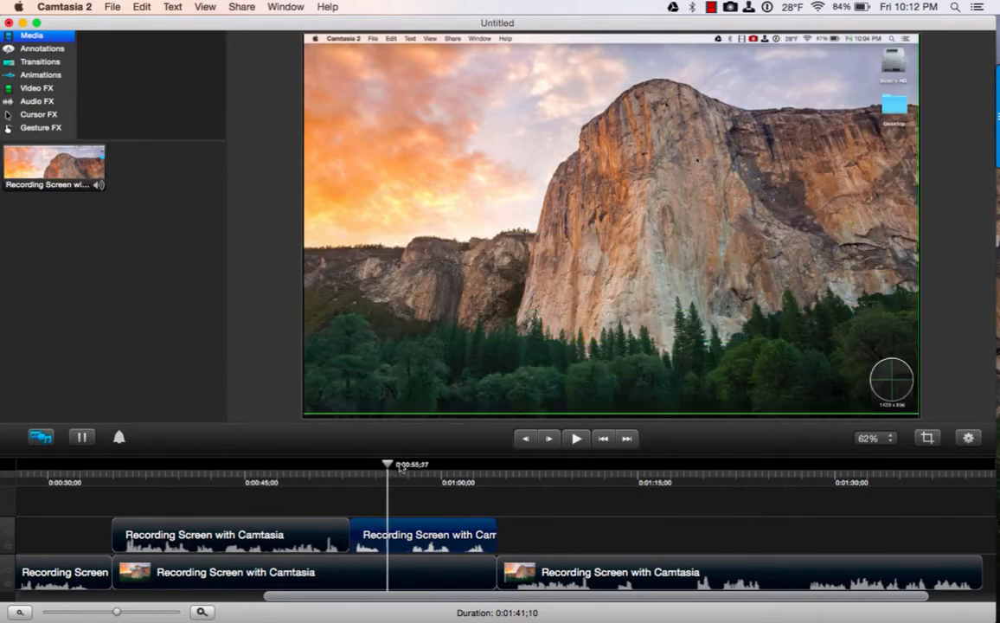
key(super+t)
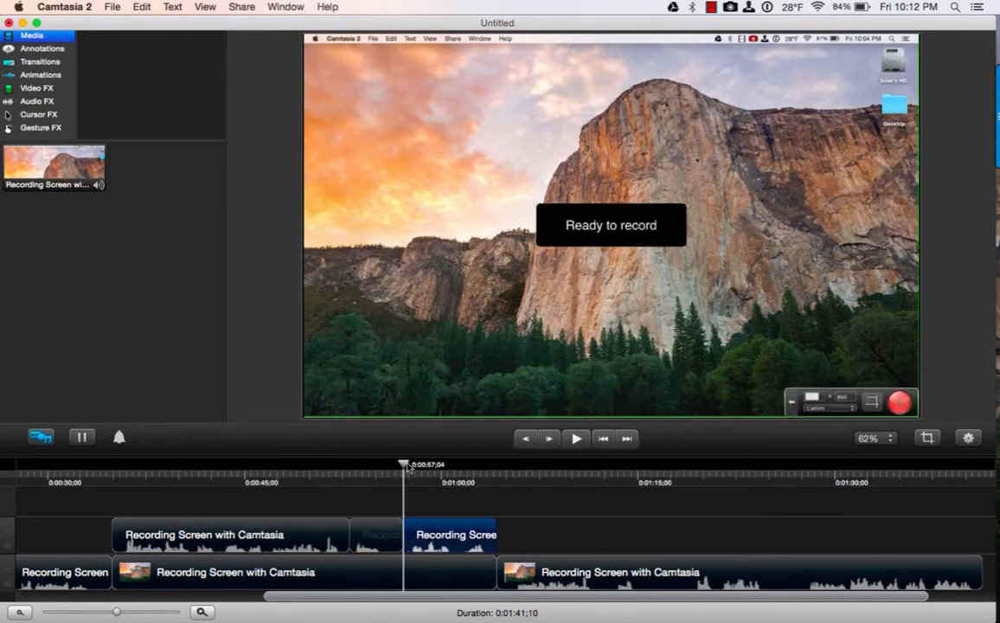
Delete the short audio segment between the two cuts and return the playhead to the start of the gap at 0:00:53;07.
click(387, 543)
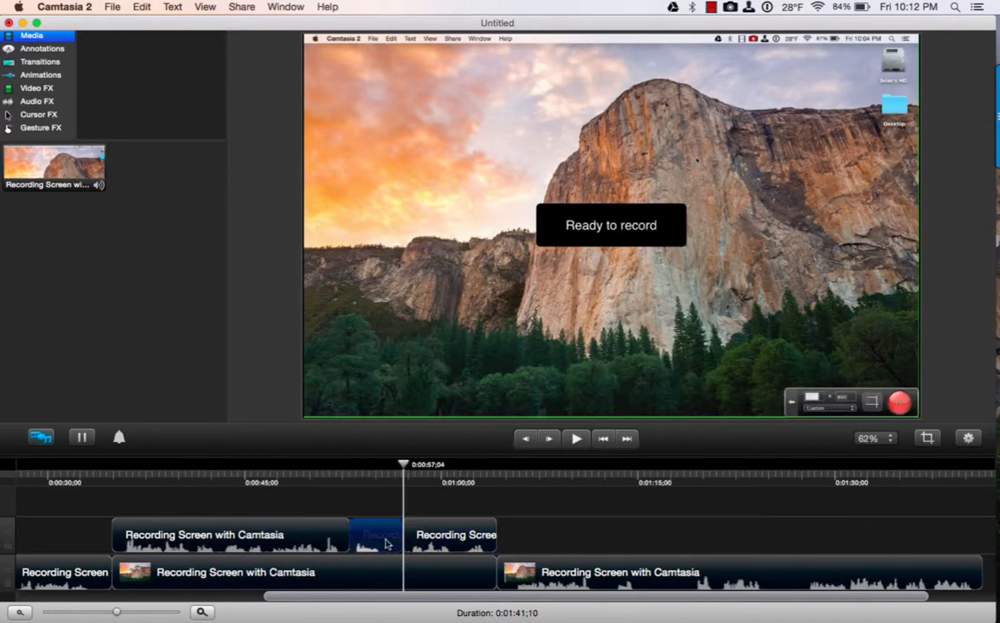
key(Delete)
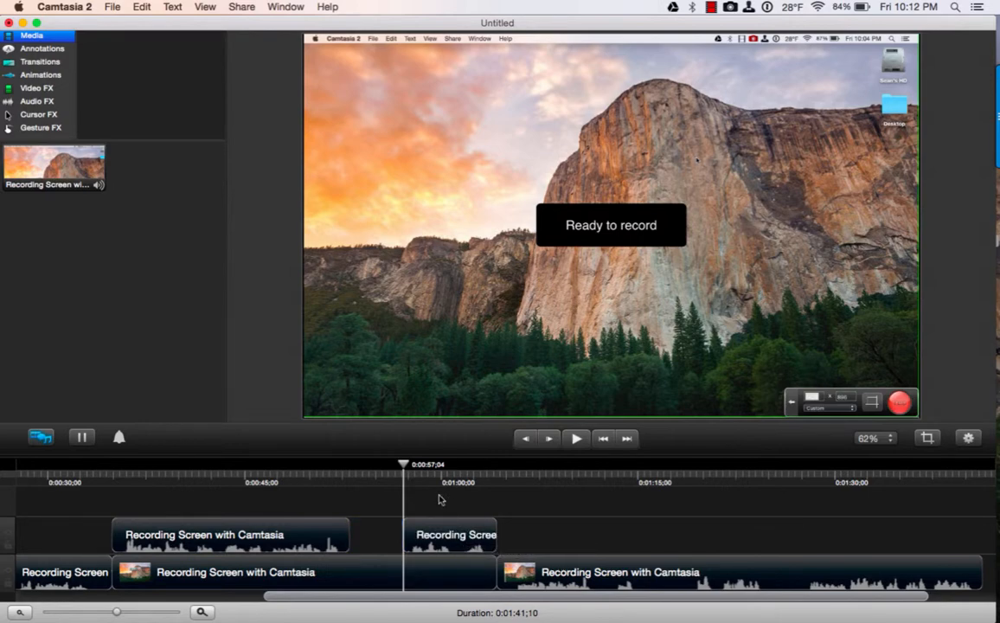
drag(405, 466, 351, 467)
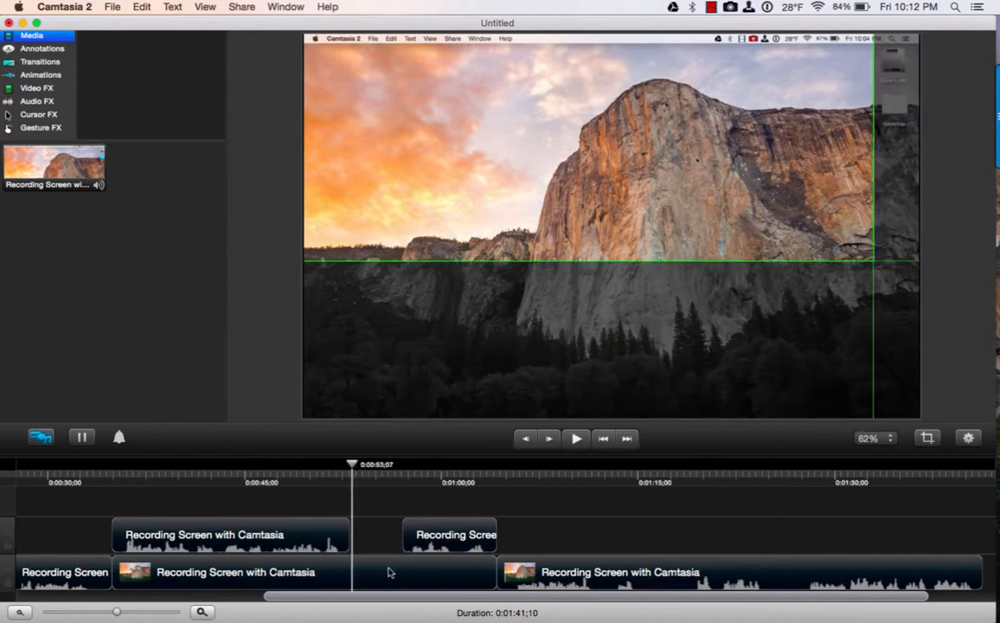